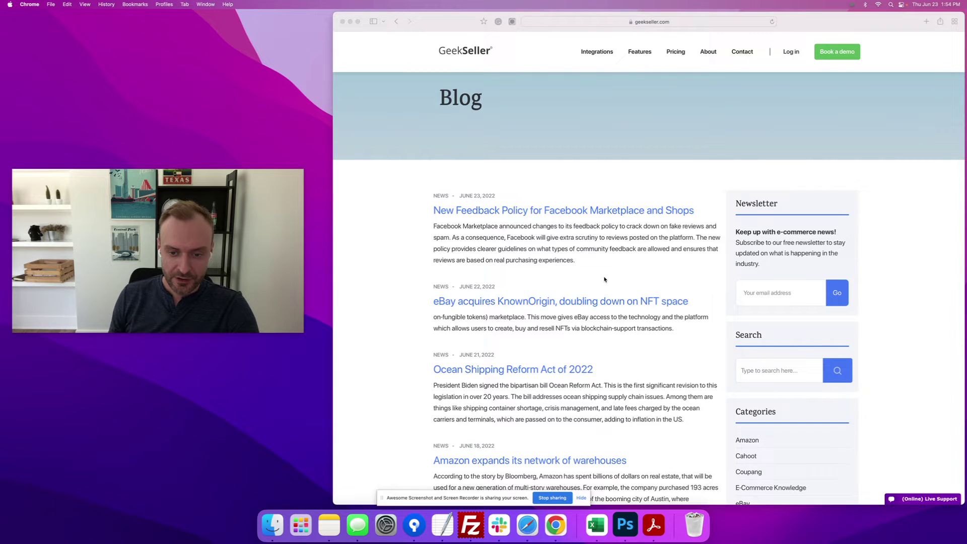
scroll(608, 301, down, 1)
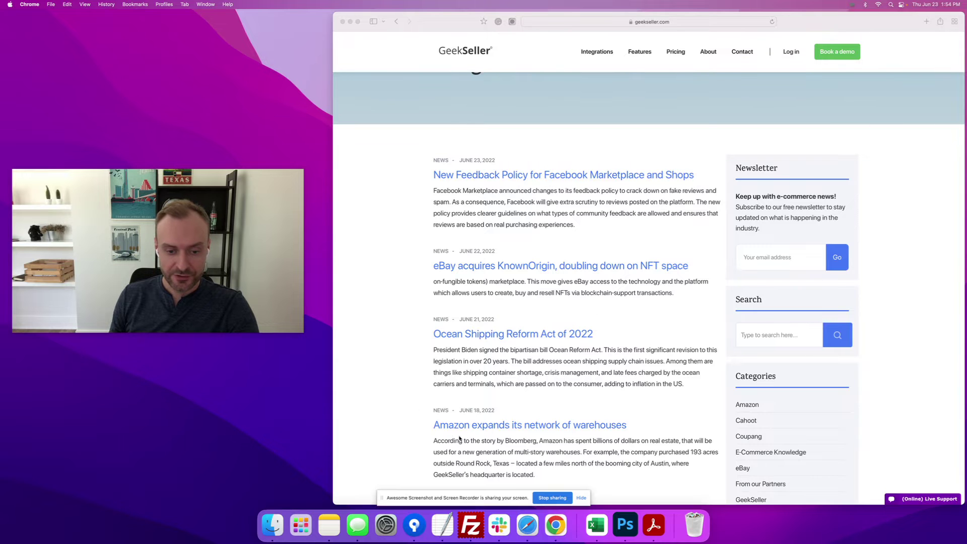
Read the Amazon warehouse network expansion article, then return to the blog list.
click(460, 438)
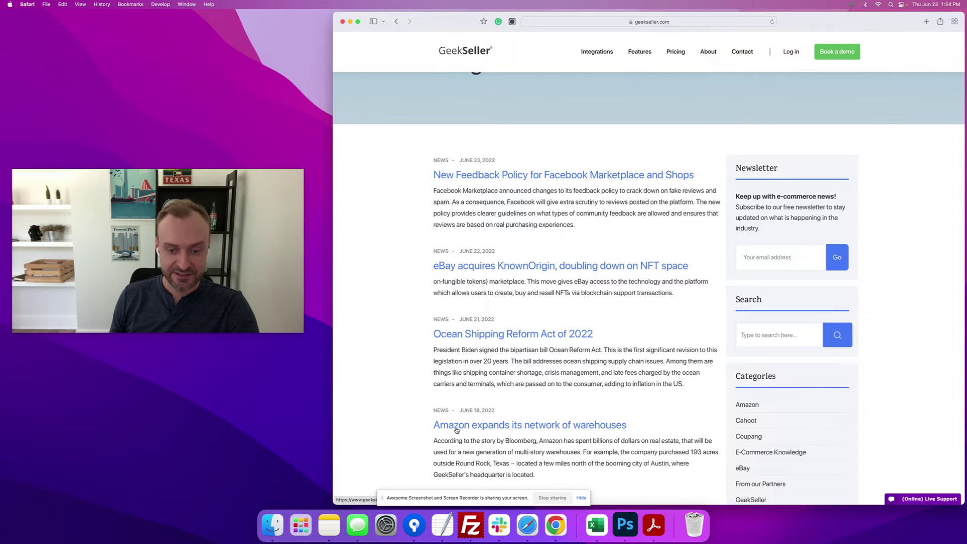
click(456, 429)
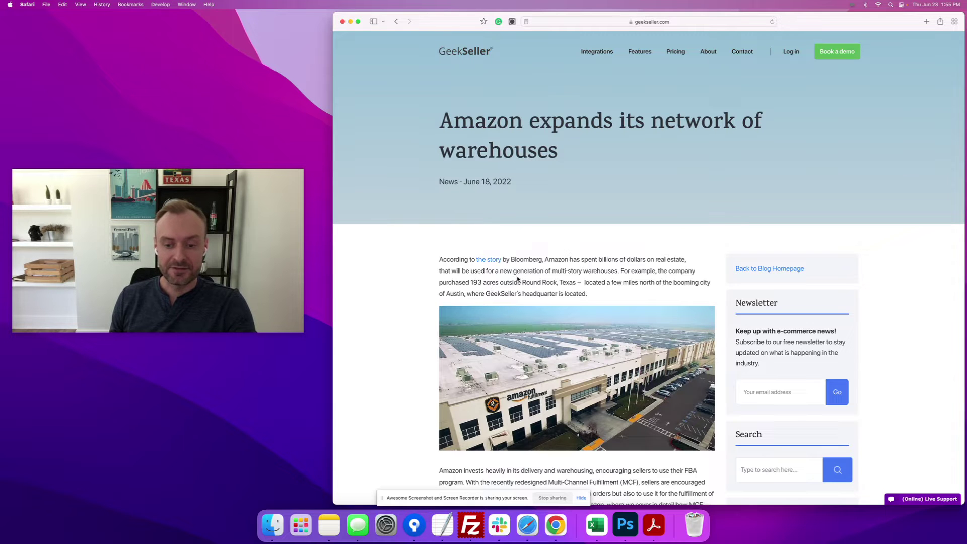
scroll(521, 280, down, 4)
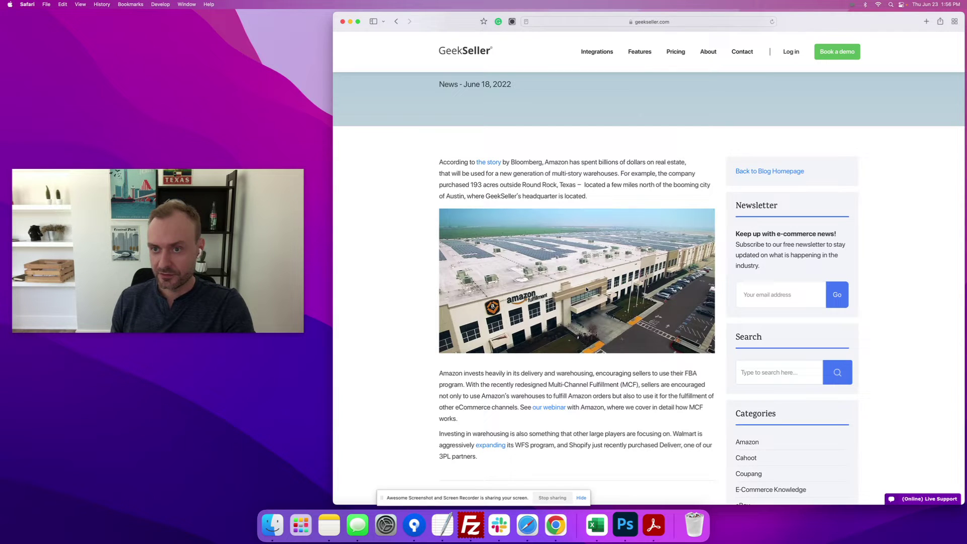
scroll(607, 172, up, 4)
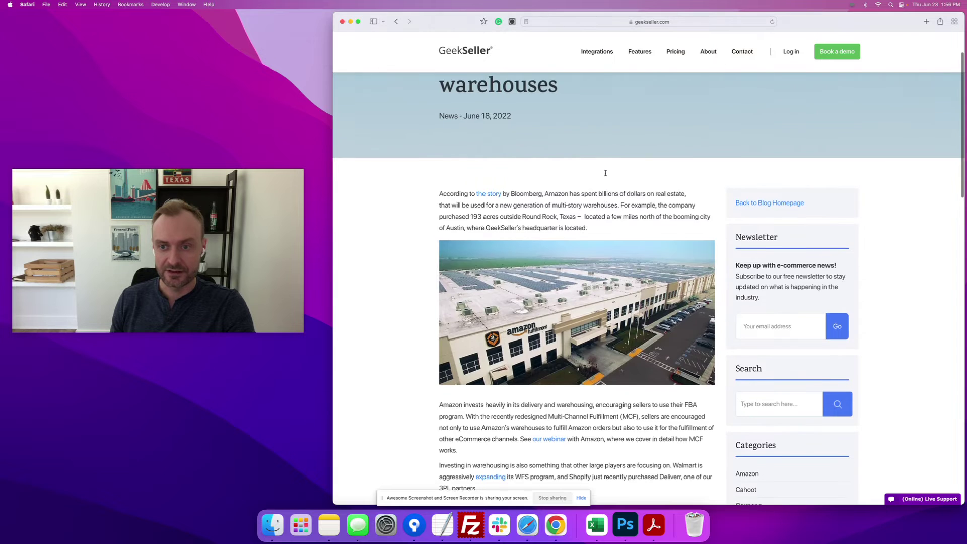
scroll(607, 171, up, 3)
click(770, 268)
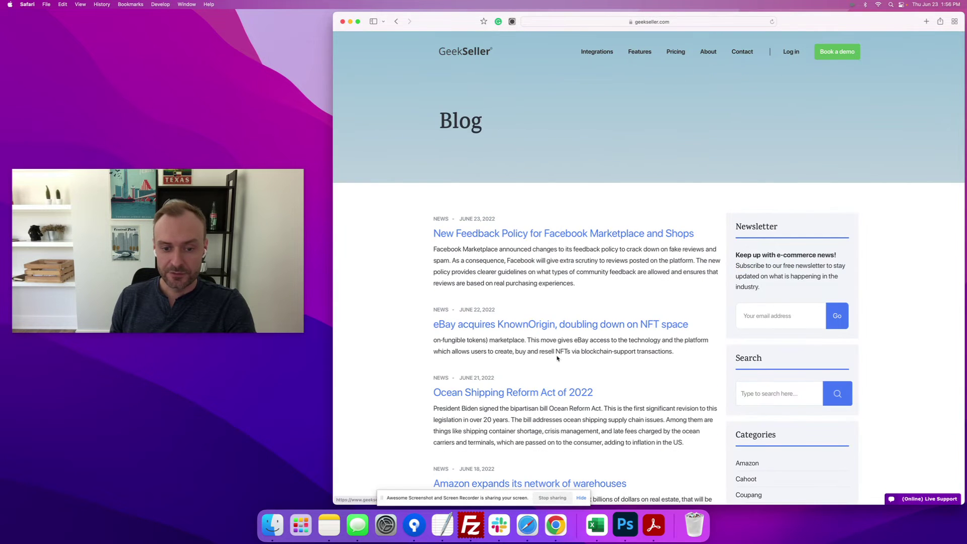
scroll(555, 350, down, 1)
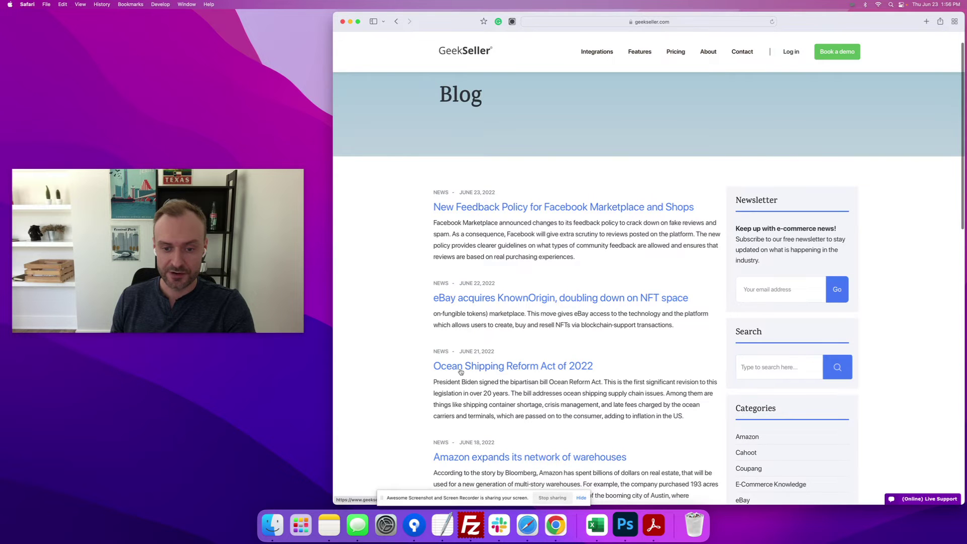
Read the Ocean Shipping Reform Act of 2022 article, then open the eBay KnownOrigin post.
click(465, 367)
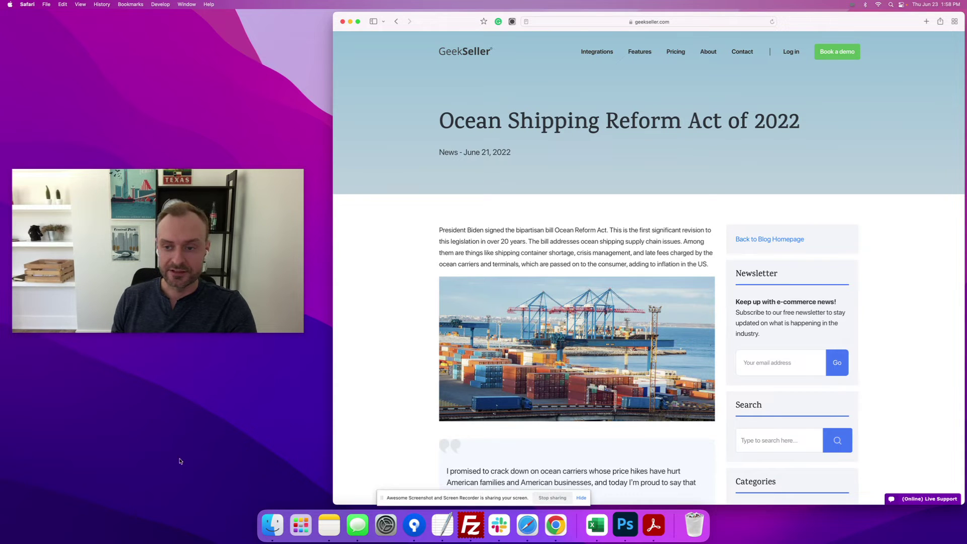
click(770, 239)
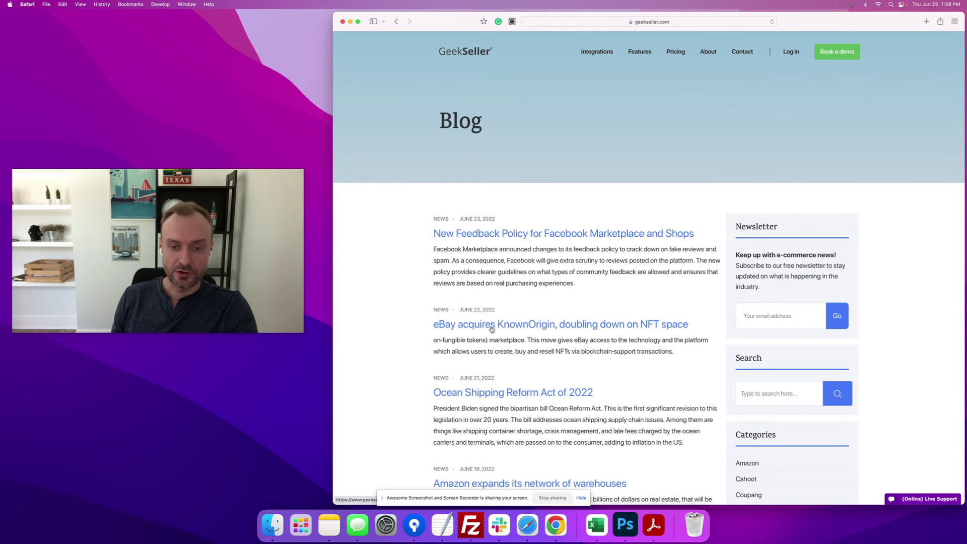
click(492, 327)
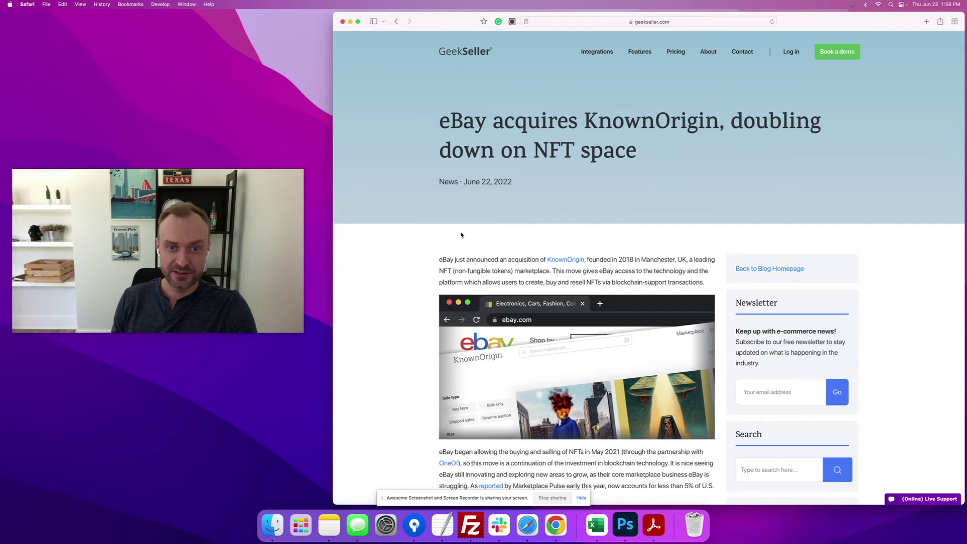
scroll(461, 235, down, 3)
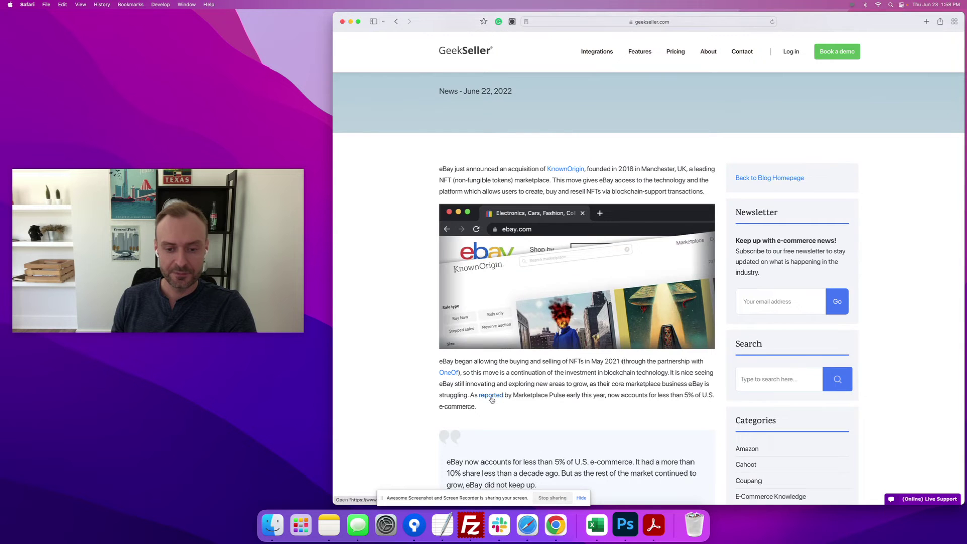
Open the cited Marketplace Pulse source 'eBay's Market Share Slips to Below 5%' from the 'reported' link.
click(492, 396)
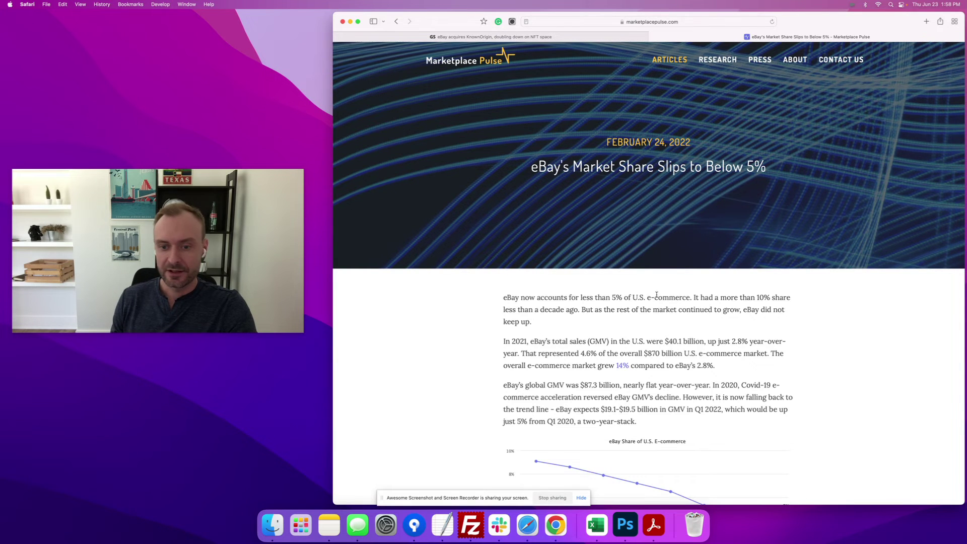
scroll(650, 257, down, 4)
scroll(672, 345, down, 3)
scroll(652, 302, down, 2)
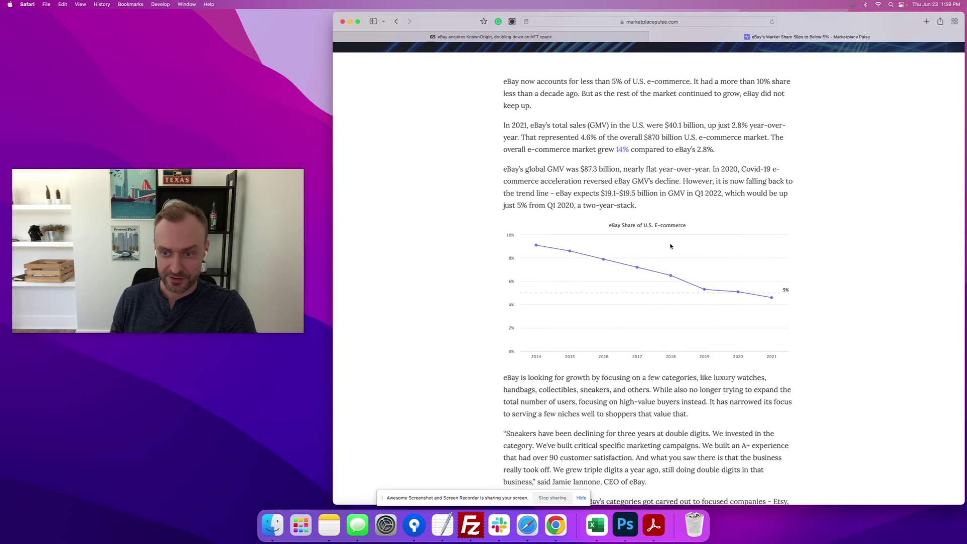
scroll(672, 246, up, 8)
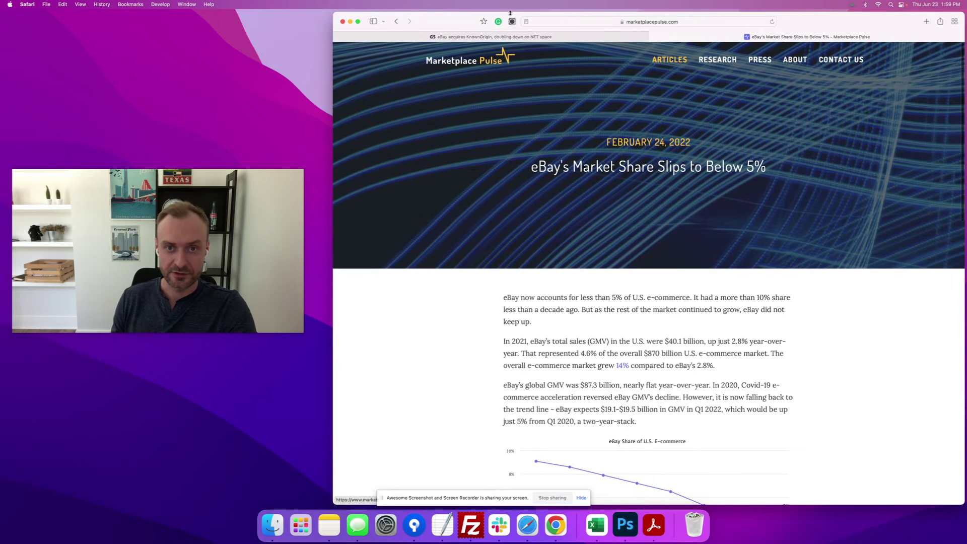
Go back to the eBay KnownOrigin article, then to the GeekSeller Blog homepage.
click(395, 23)
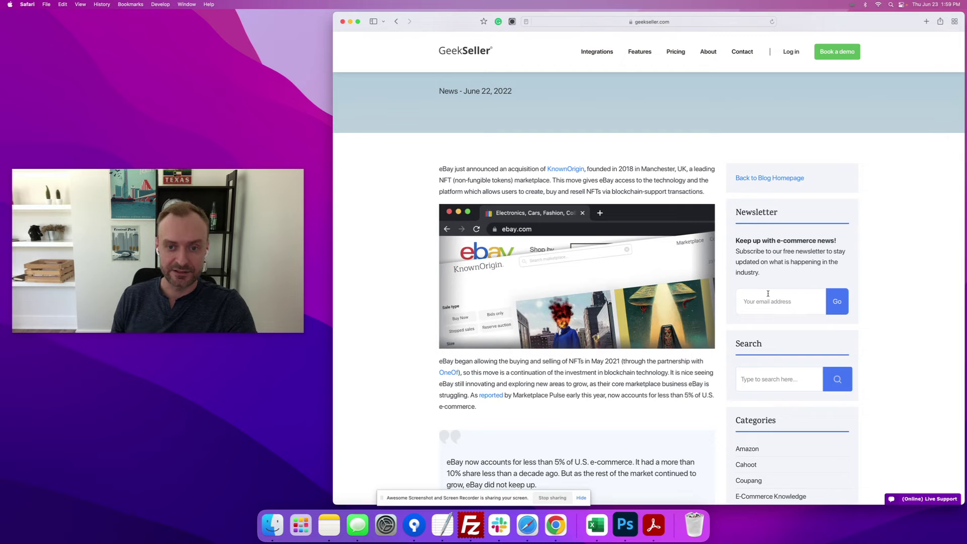
scroll(769, 293, up, 3)
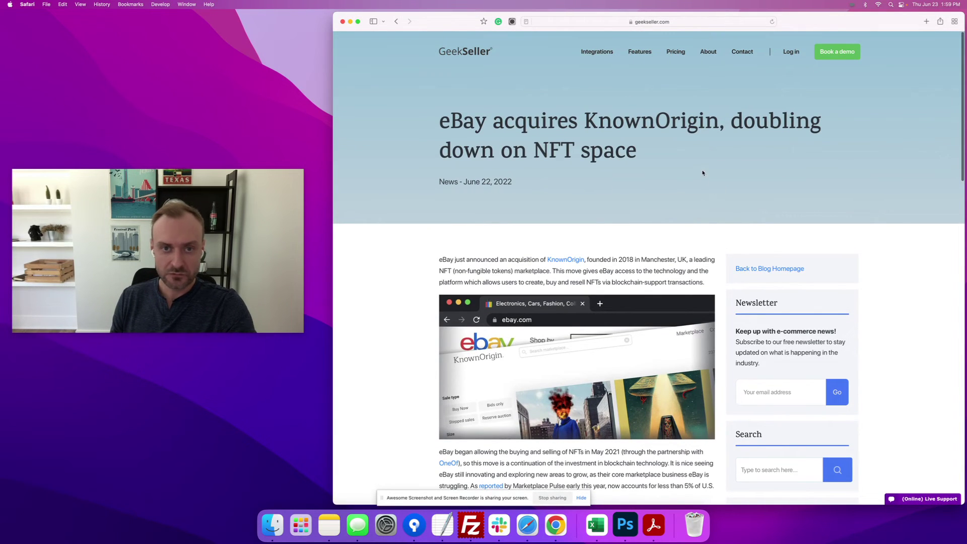
click(770, 269)
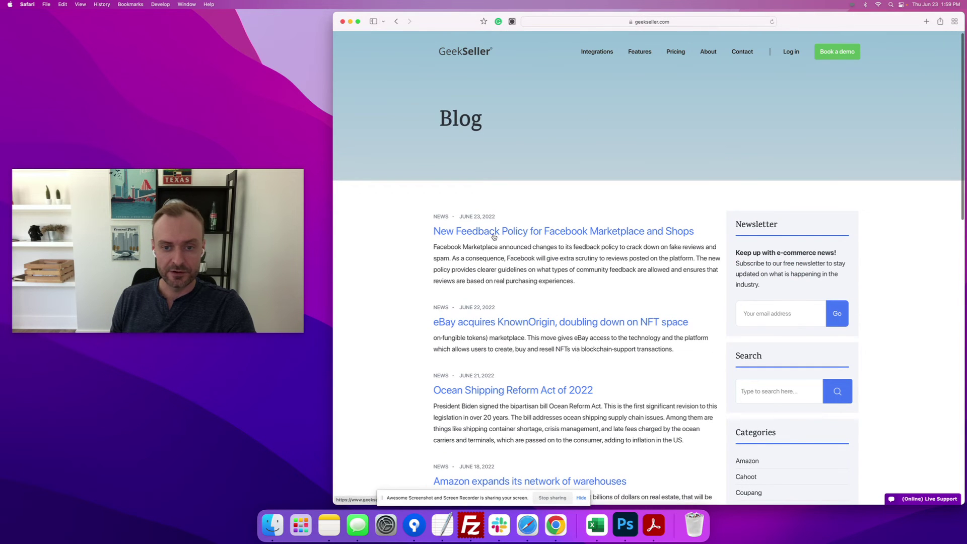
Open the 'New Feedback Policy for Facebook Marketplace and Shops' post and read through it.
click(538, 233)
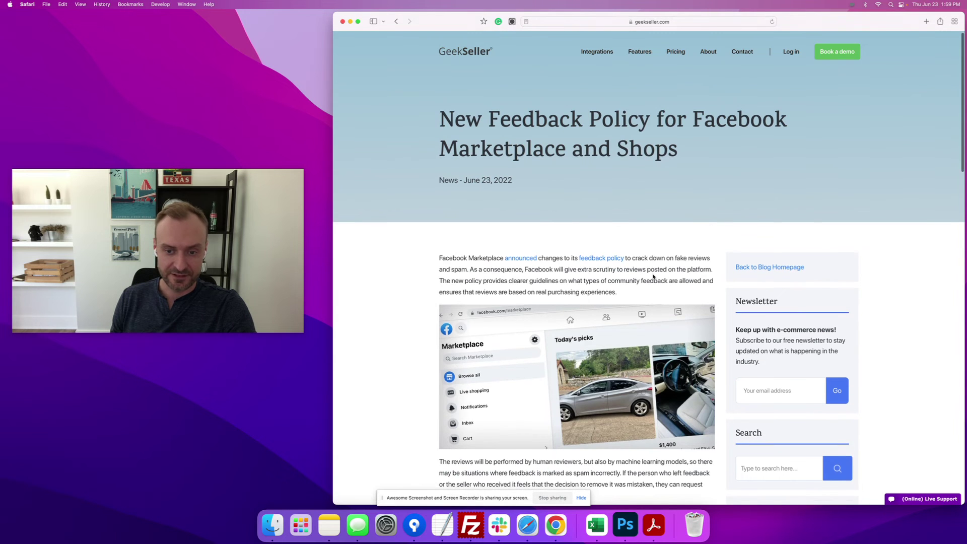
scroll(643, 291, down, 3)
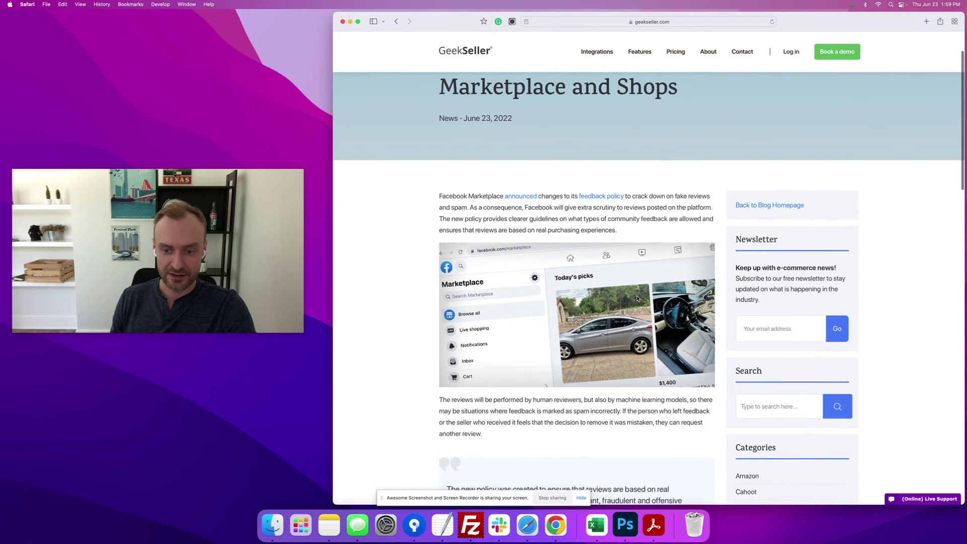
scroll(637, 299, down, 2)
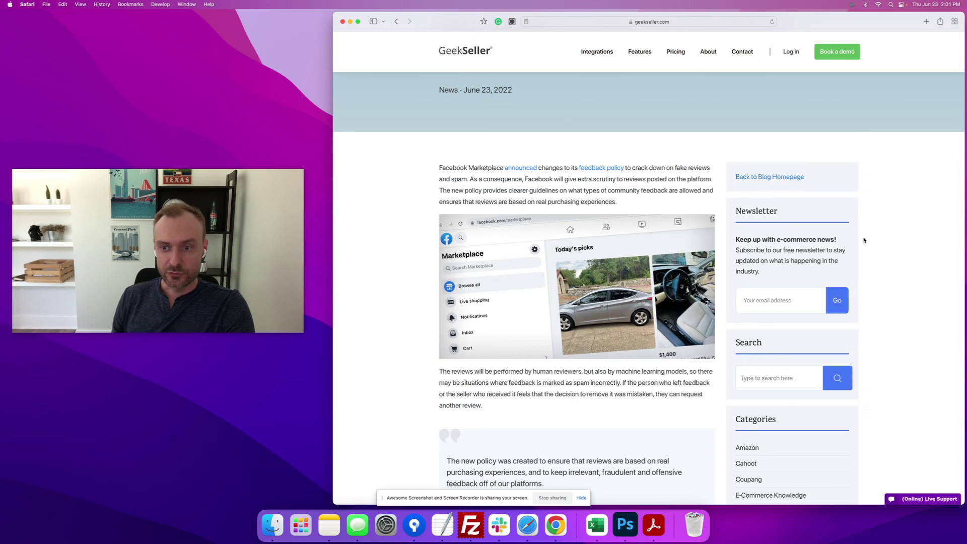
Leave the Facebook feedback policy article via the sidebar's 'Back to Blog Homepage' link.
click(770, 176)
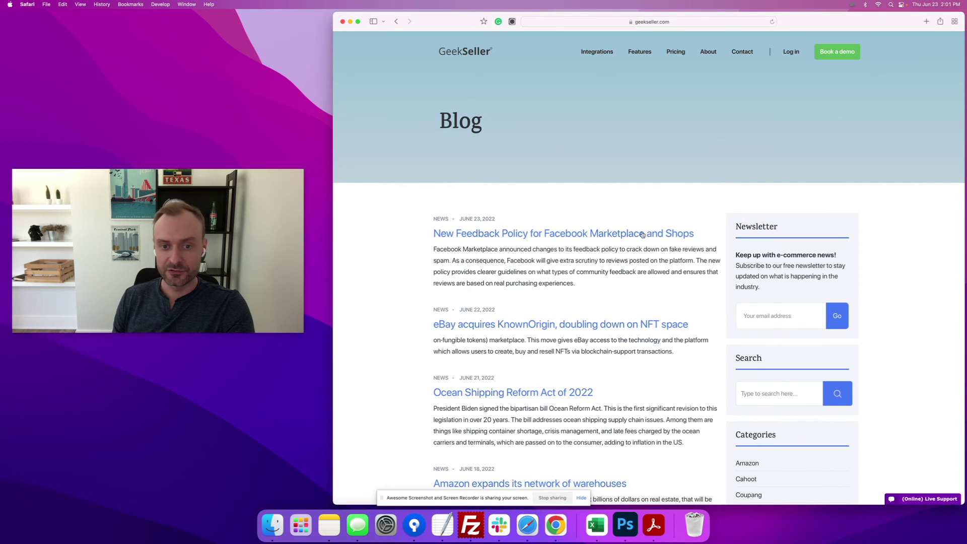